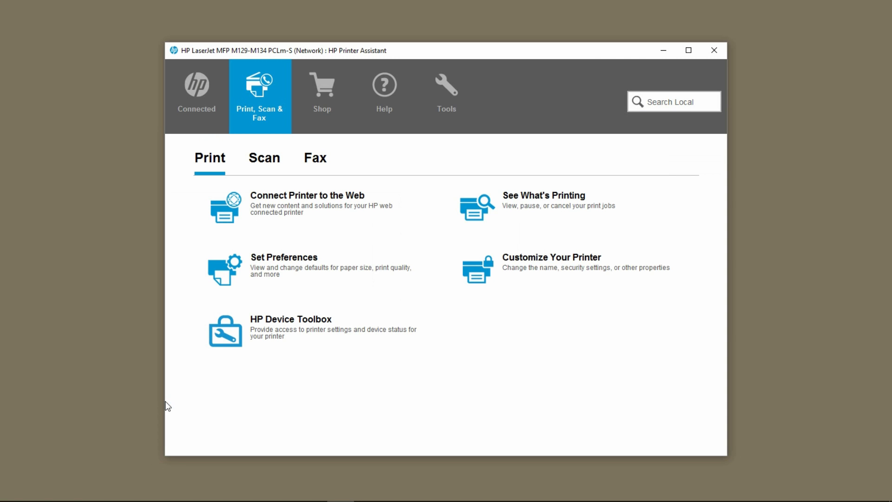
# - From the printer's Scan options, launch HP Scan via Scan a Document or Photo
pyautogui.click(264, 160)
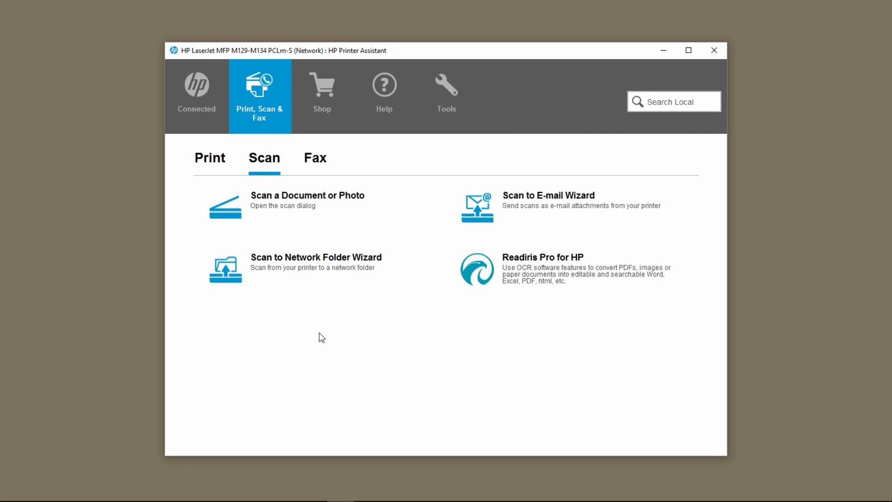
pyautogui.click(247, 195)
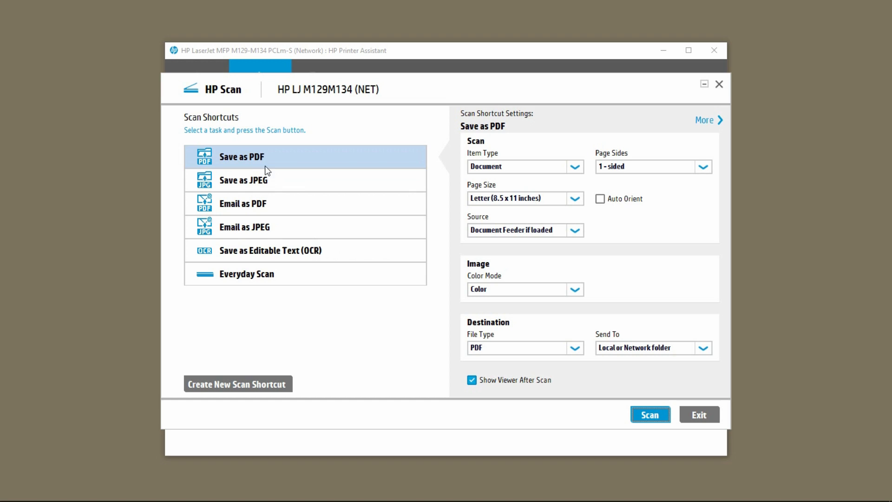
# - Configure Save as PDF: Document, 2-sided (manual), A4 (210 x 297 mm), Document Feeder source
pyautogui.click(257, 159)
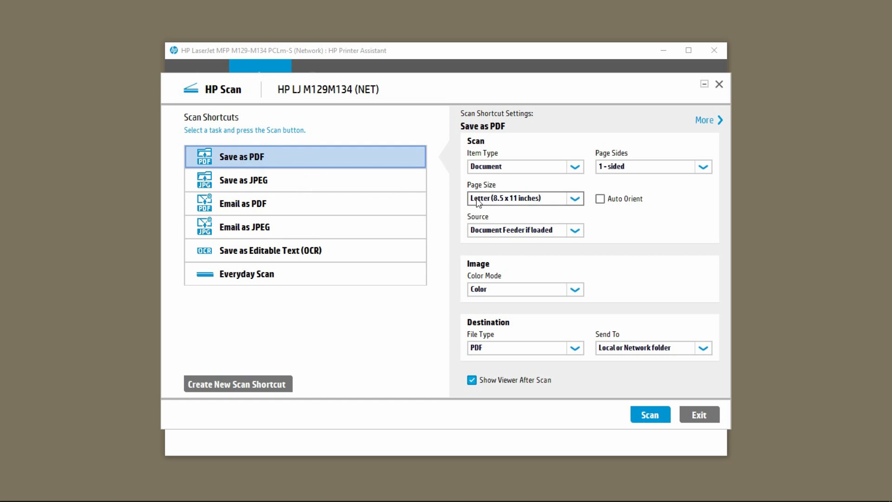
pyautogui.click(576, 167)
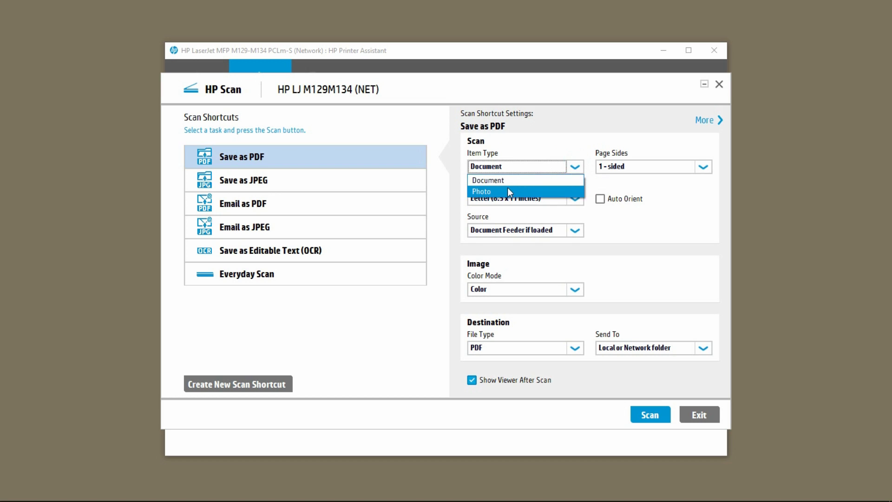
pyautogui.click(507, 181)
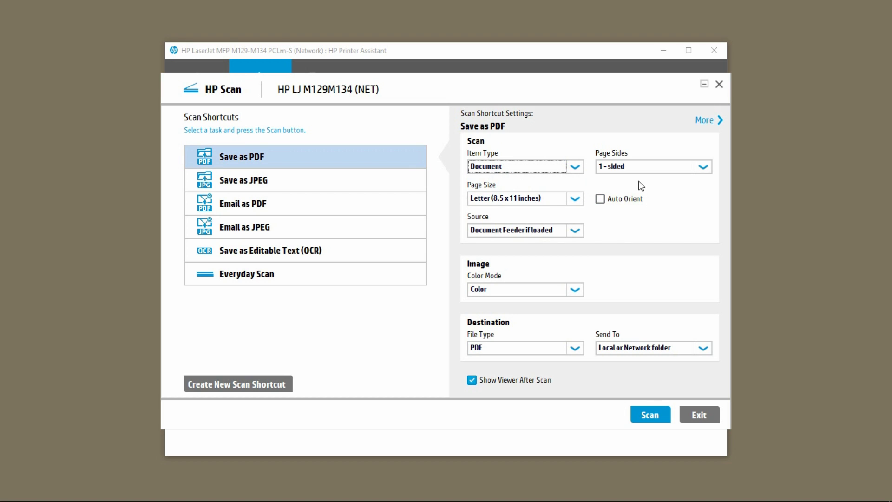
pyautogui.click(705, 167)
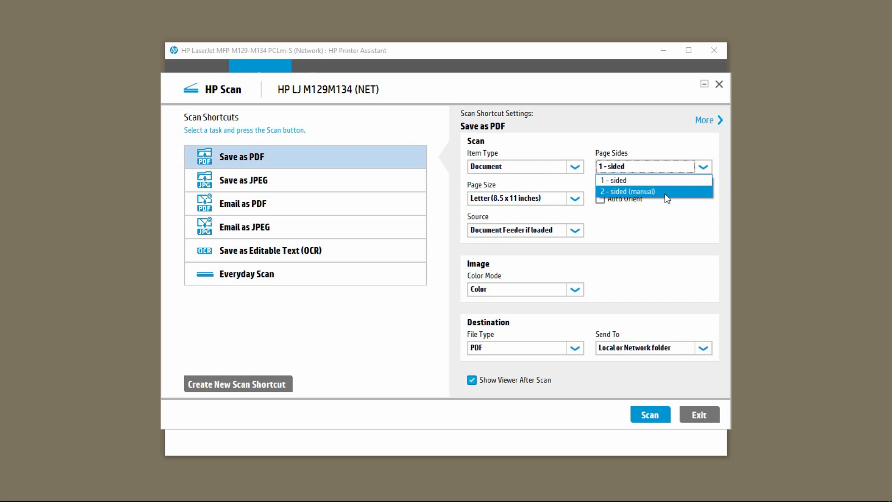
pyautogui.click(667, 199)
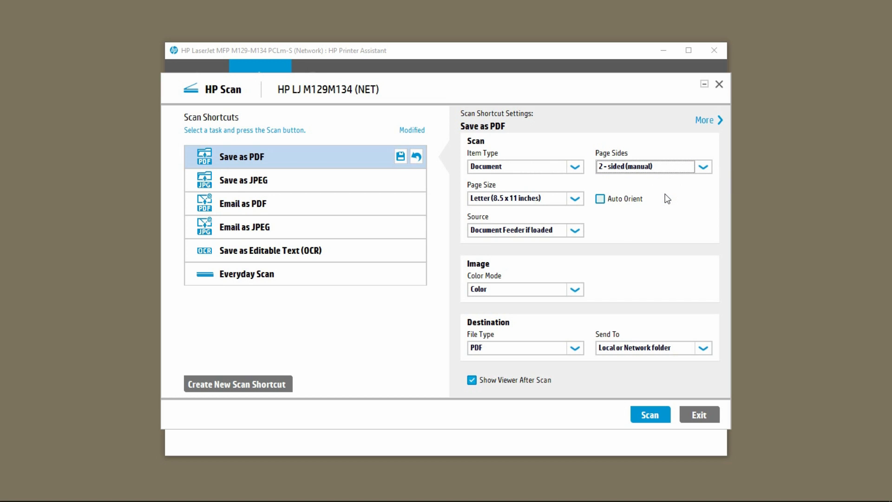
pyautogui.click(575, 202)
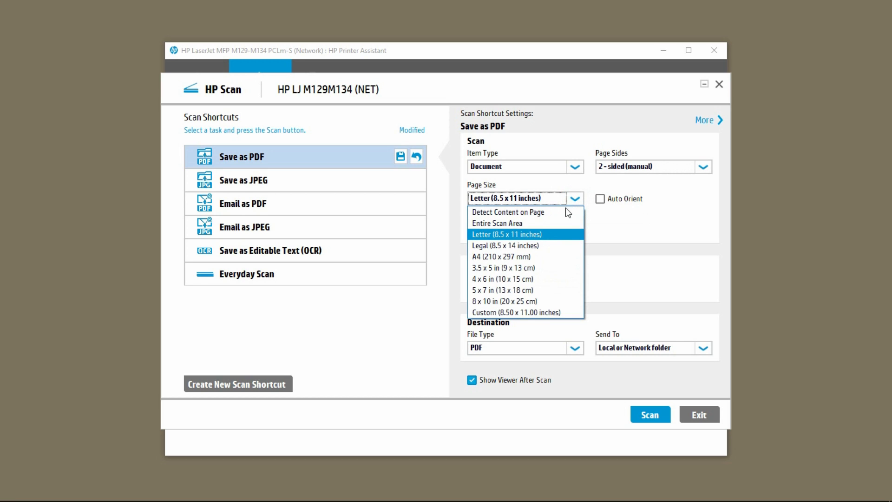
pyautogui.click(512, 257)
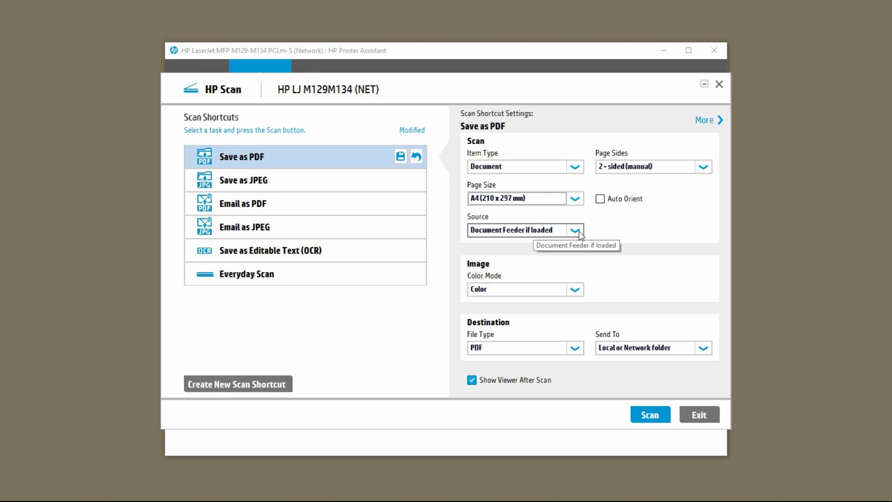
pyautogui.click(577, 231)
pyautogui.click(532, 245)
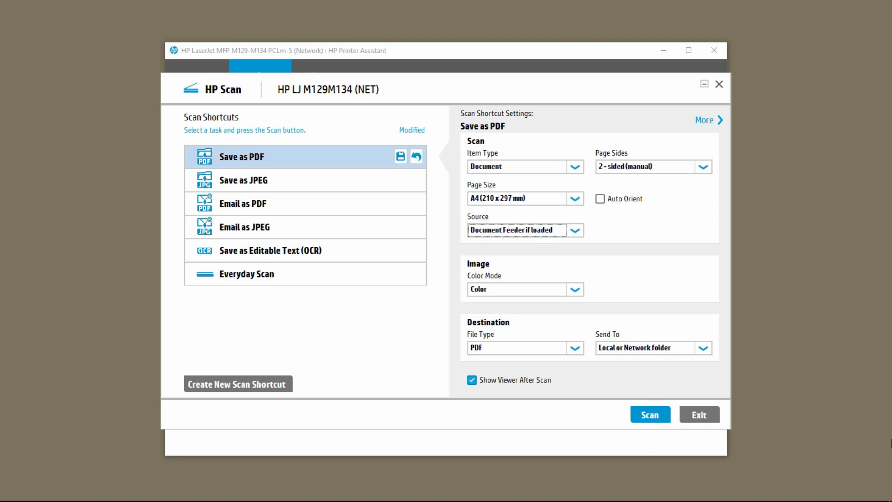
# - Start the scan so the feeder captures the front sides, pages 1, 3 and 5
pyautogui.click(658, 417)
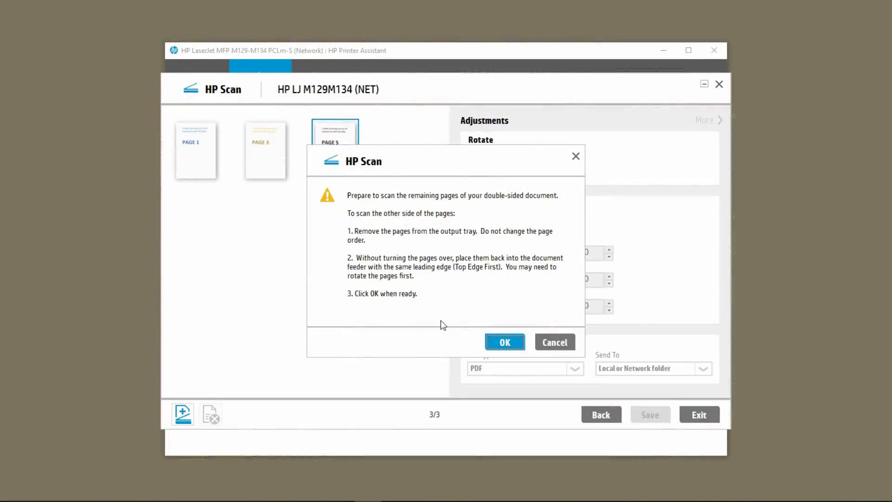
# - Confirm the reloaded pages so the reverse sides, pages 2, 4 and 6, are scanned
pyautogui.click(507, 345)
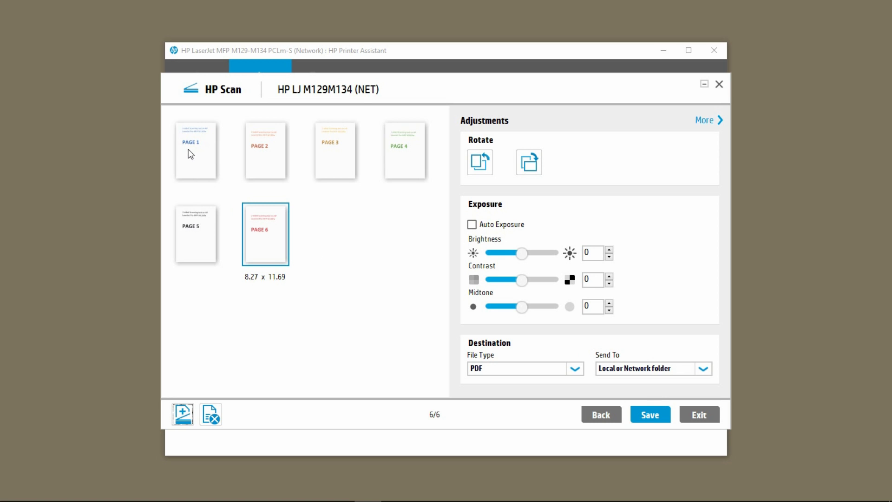
# - Preview each scanned page in turn, from PAGE 1 through PAGE 6
pyautogui.click(184, 163)
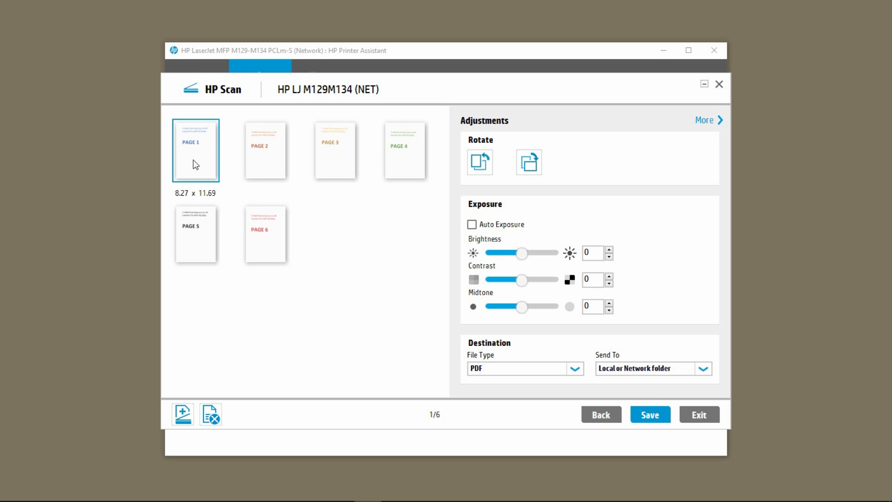
pyautogui.doubleClick(195, 164)
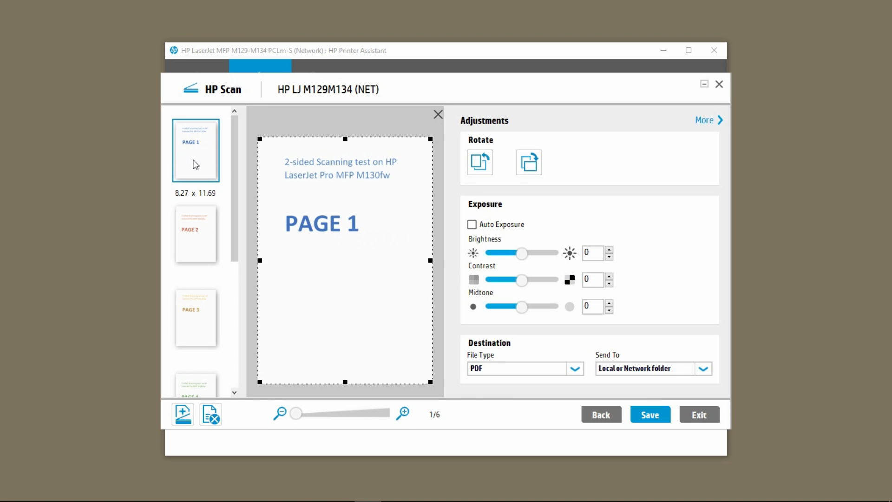
pyautogui.click(195, 238)
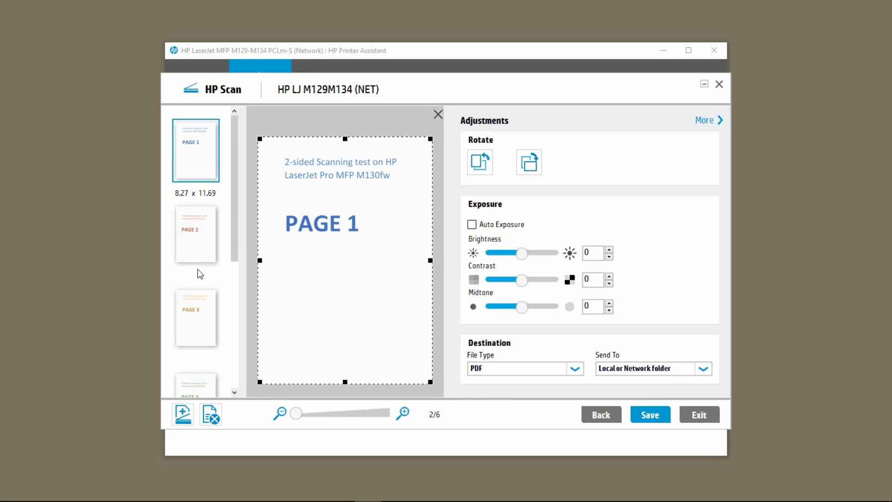
pyautogui.click(198, 323)
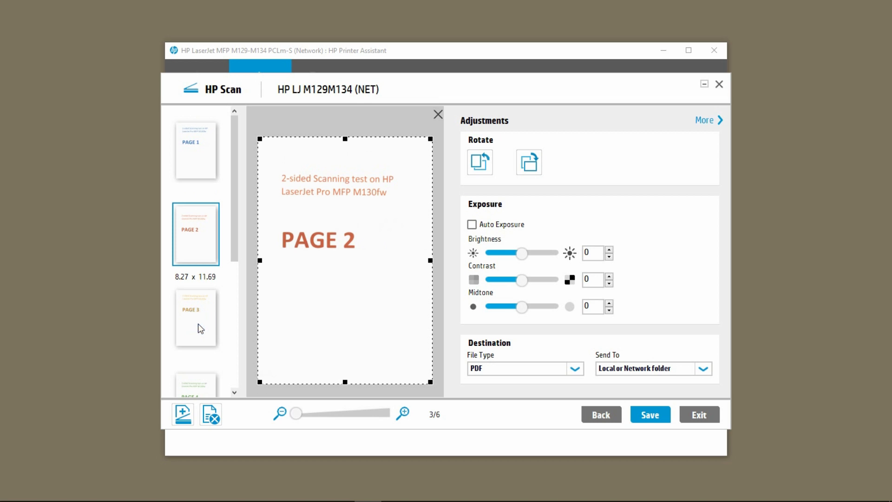
pyautogui.click(198, 379)
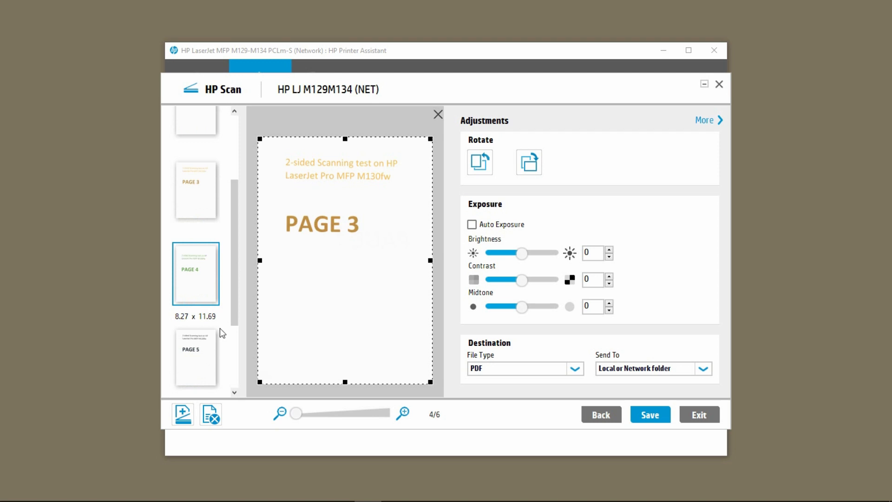
pyautogui.click(204, 367)
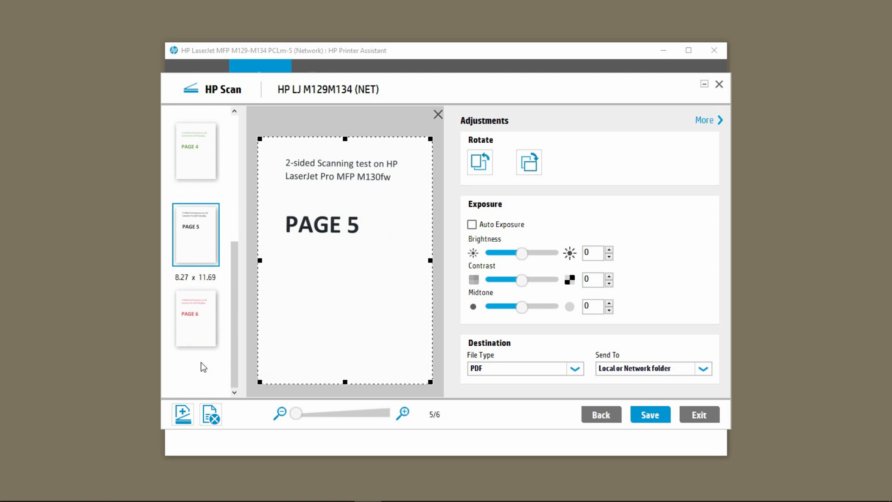
pyautogui.click(211, 330)
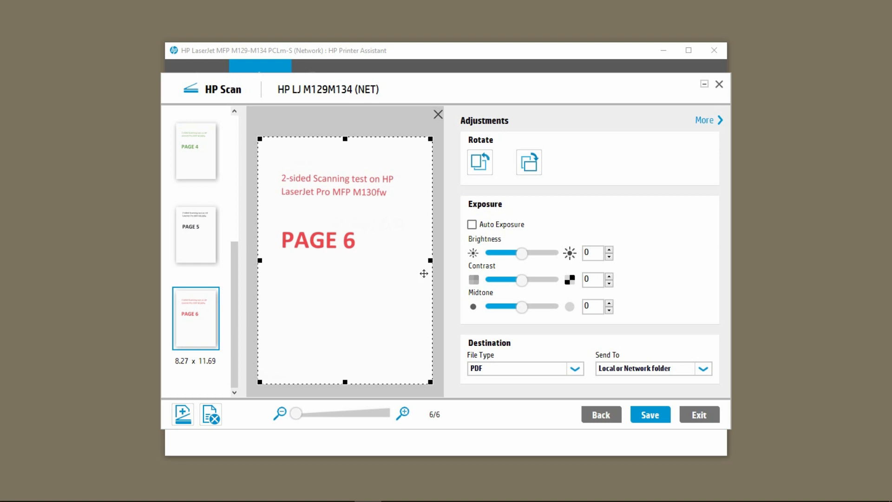
# - Save the scan as PDF '2 sided scan on HP LaserJet Pro MFP 1030fw', replacing Scan.pdf
pyautogui.click(658, 415)
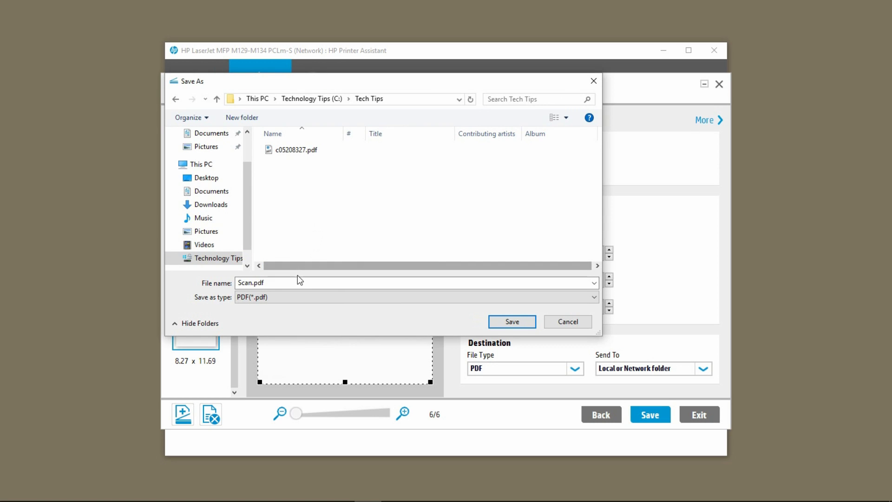
pyautogui.doubleClick(283, 280)
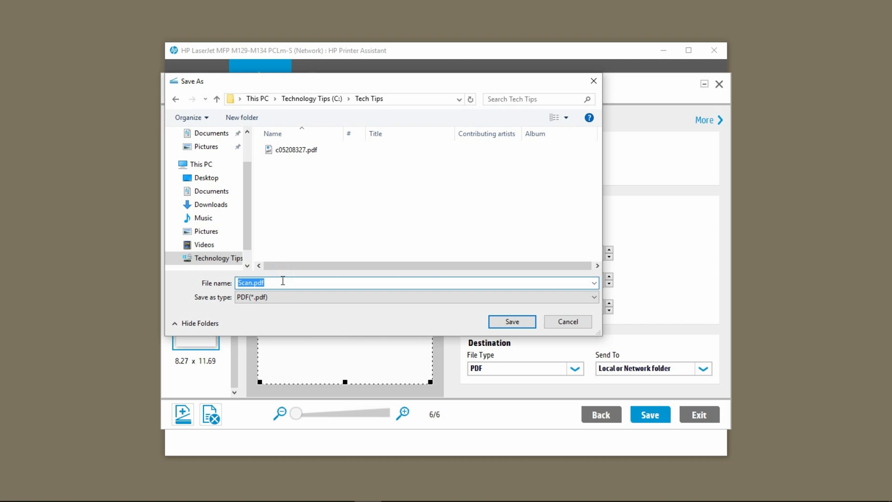
pyautogui.write('2 sided scan on HP Laser')
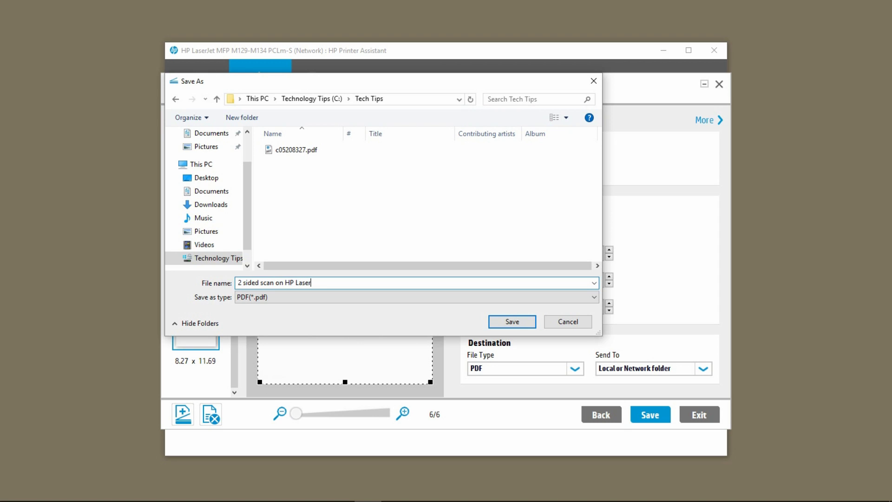
pyautogui.write('Jet Pro MFP 1030fw')
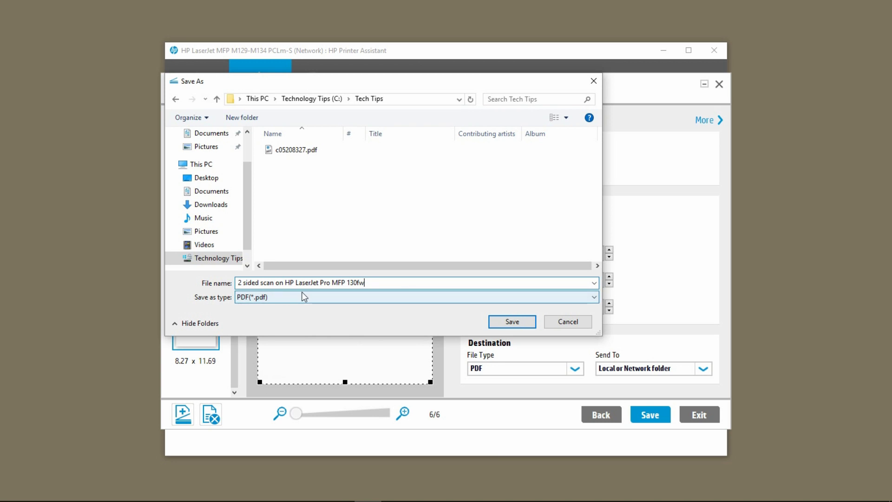
pyautogui.click(519, 323)
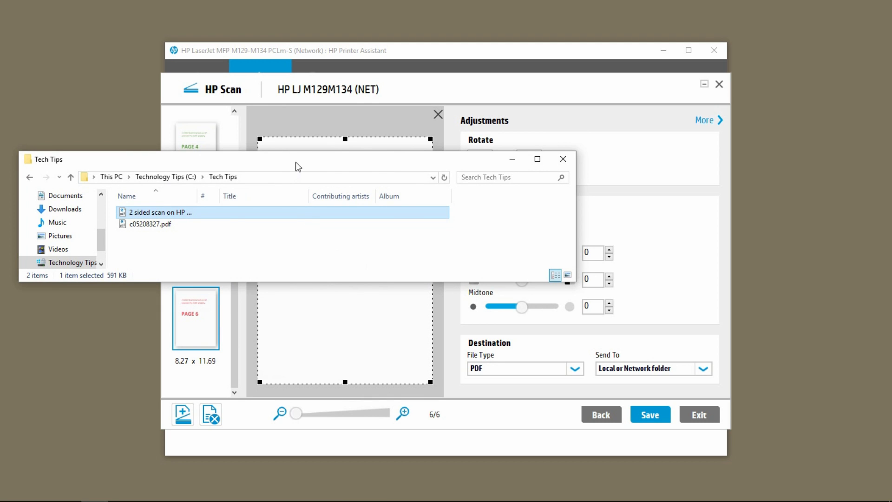
# - Open the saved PDF in Acrobat and scroll through its six pages to check their order
pyautogui.doubleClick(191, 213)
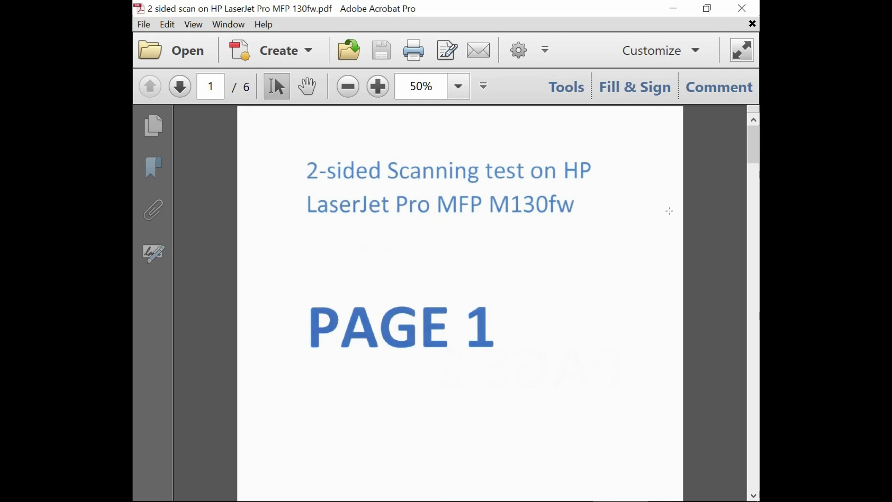
pyautogui.scroll(-10, 605, 221)
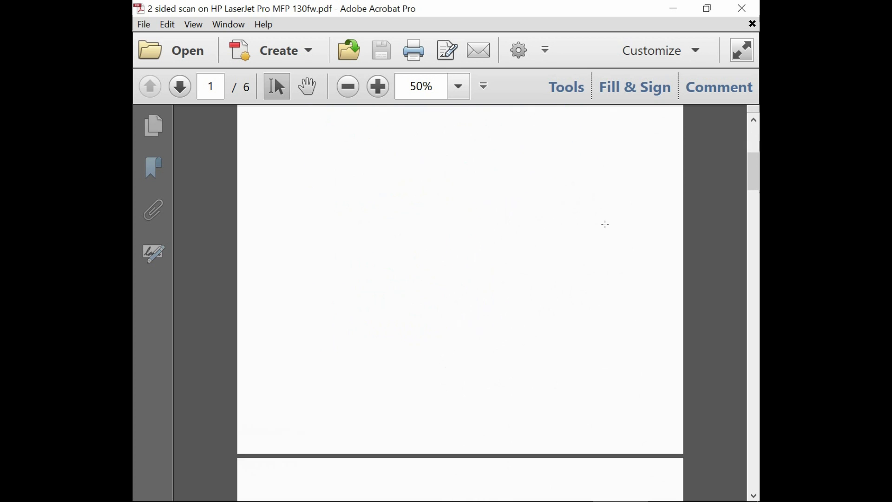
pyautogui.scroll(-10, 608, 227)
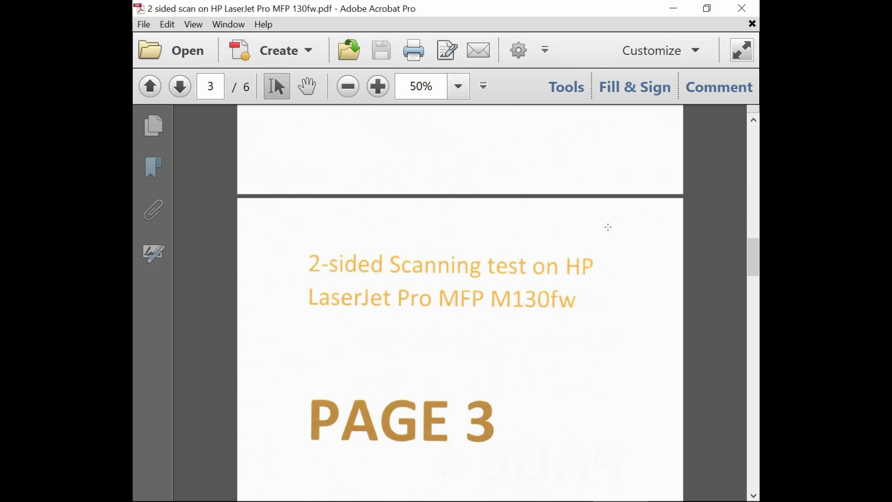
pyautogui.scroll(-10, 609, 227)
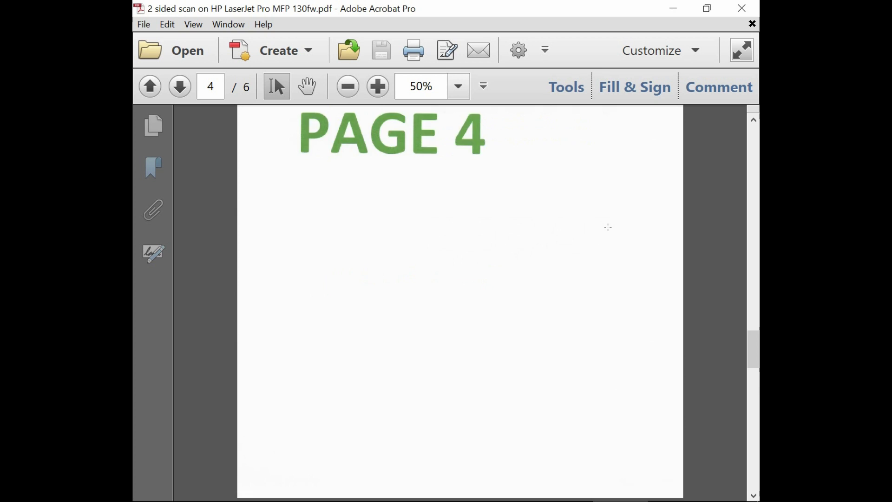
pyautogui.scroll(-8, 609, 227)
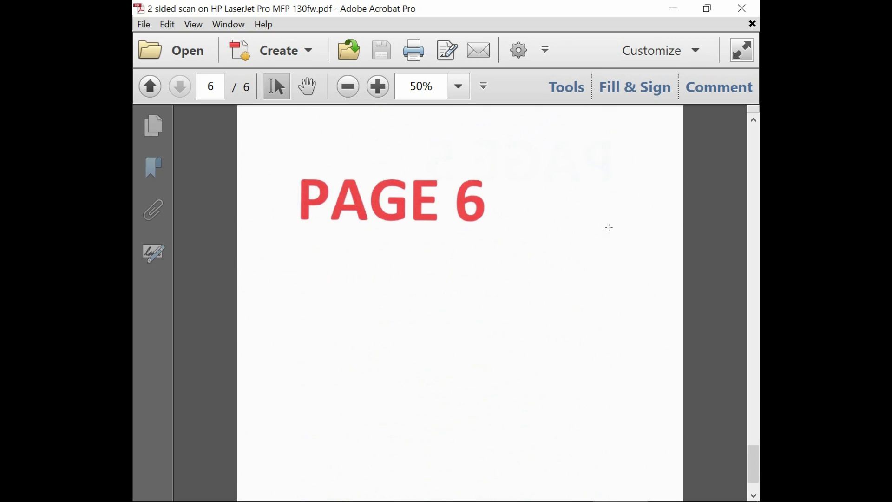
pyautogui.scroll(3, 609, 228)
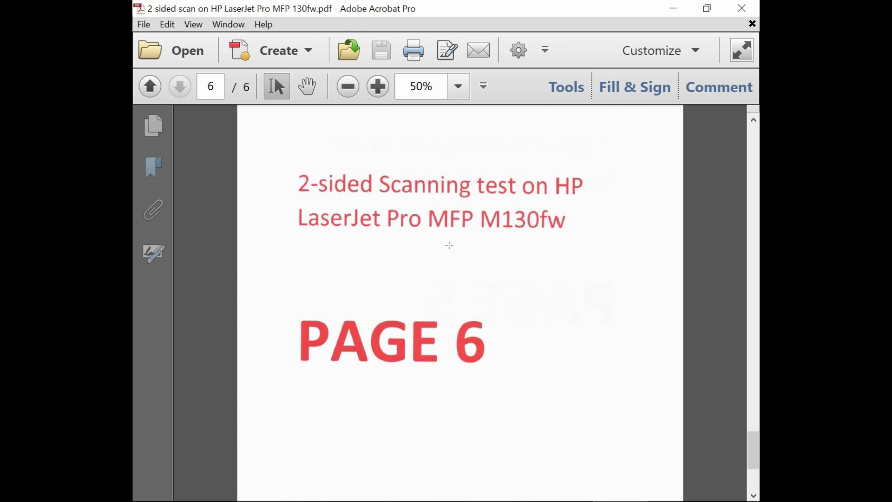